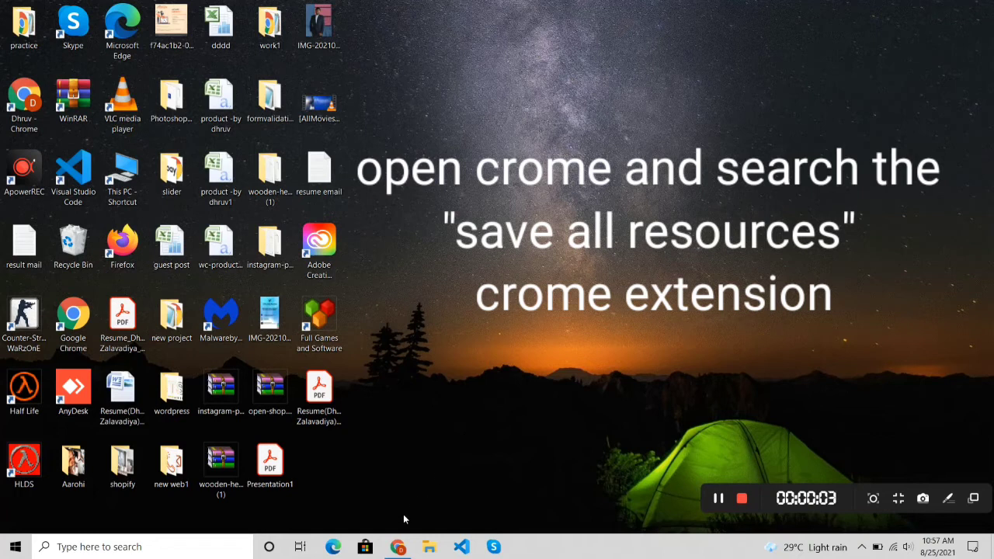
# - Switch to Chrome, search Google for "save all resources" and open the Save All Resources extension's Chrome Web Store page
pyautogui.click(399, 547)
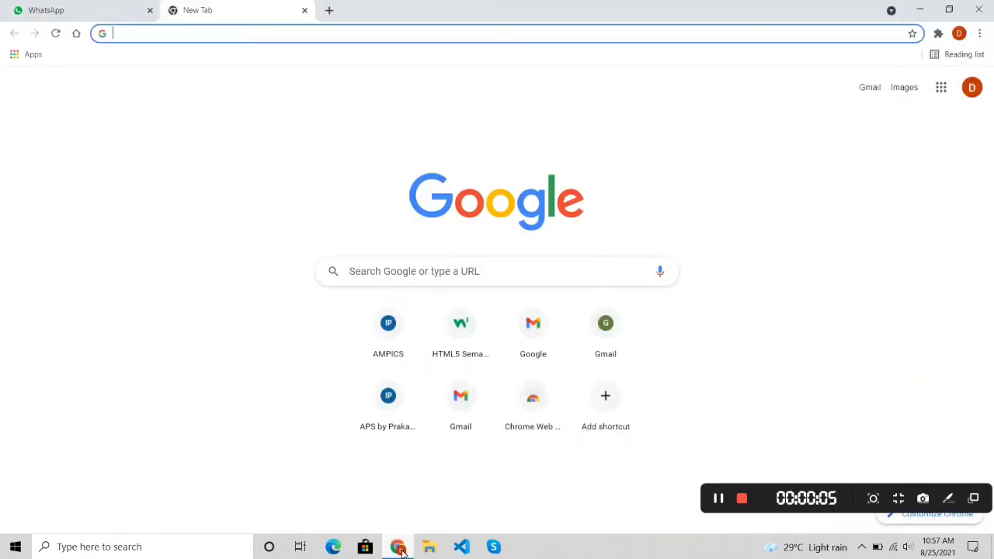
pyautogui.click(151, 36)
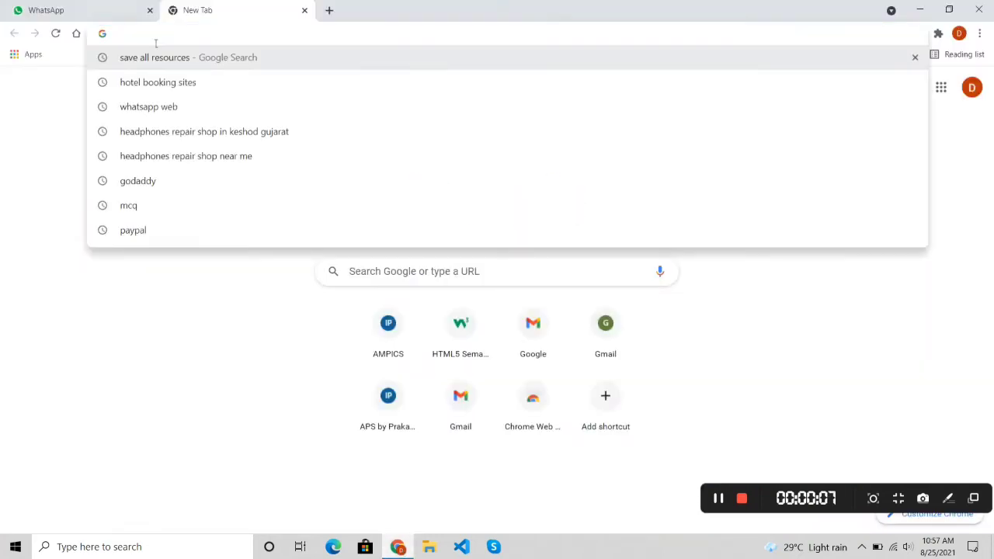
pyautogui.click(131, 58)
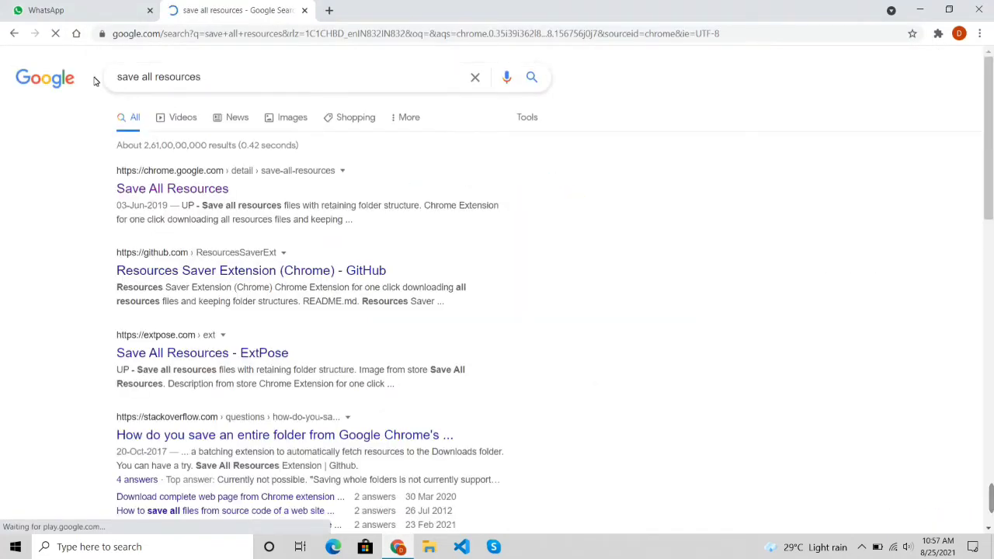
pyautogui.moveTo(223, 77); pyautogui.dragTo(115, 77)
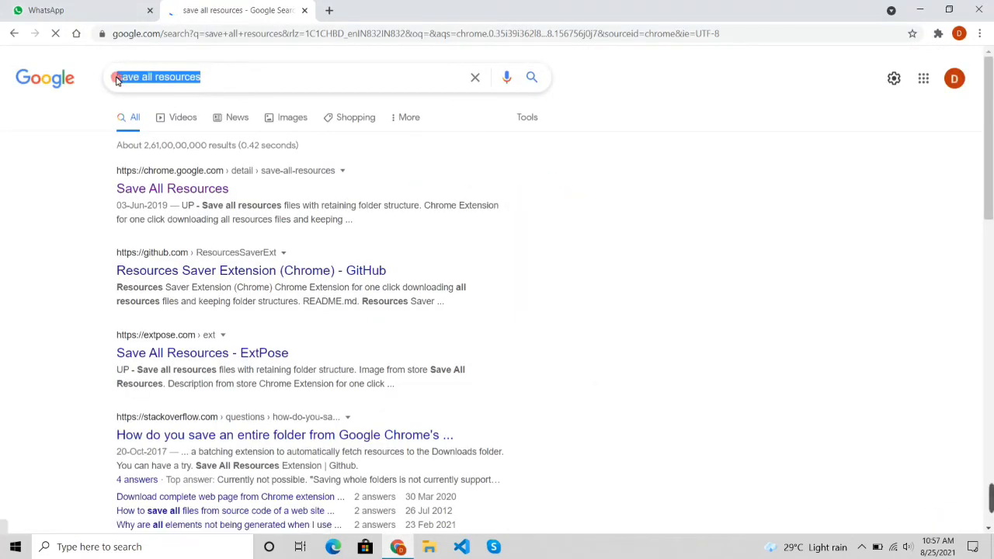
pyautogui.click(264, 77)
pyautogui.click(26, 153)
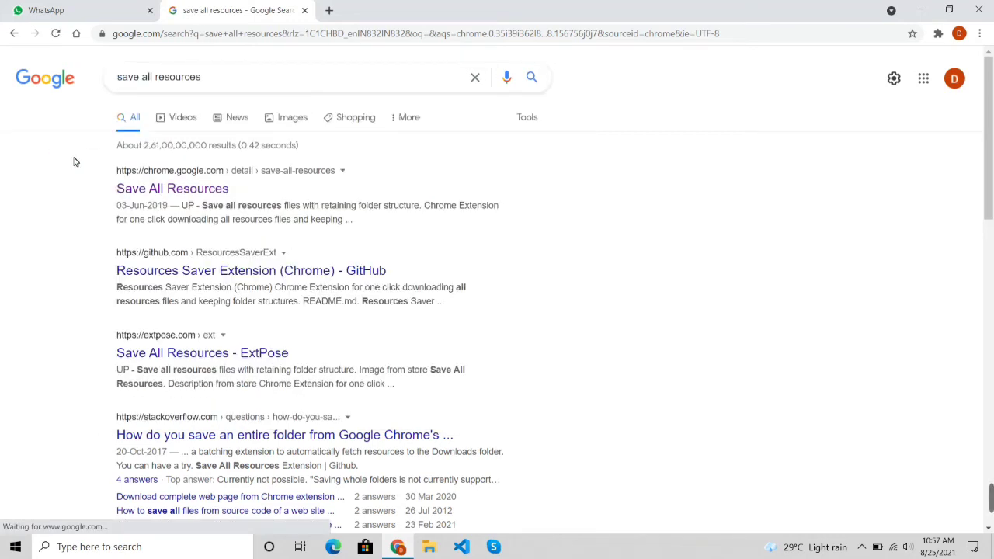
pyautogui.click(189, 191)
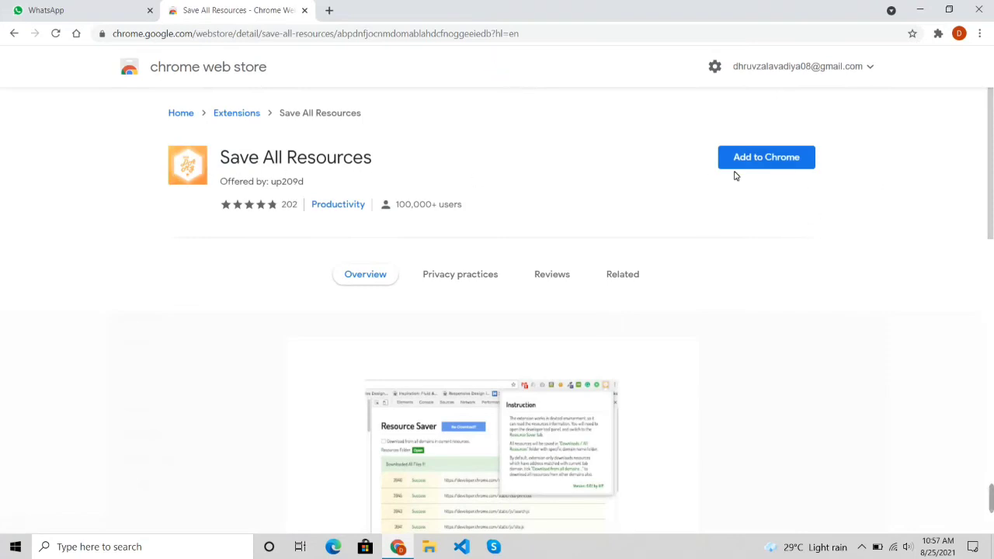
# - Add the Save All Resources extension to the browser and dismiss the installation notice
pyautogui.click(772, 169)
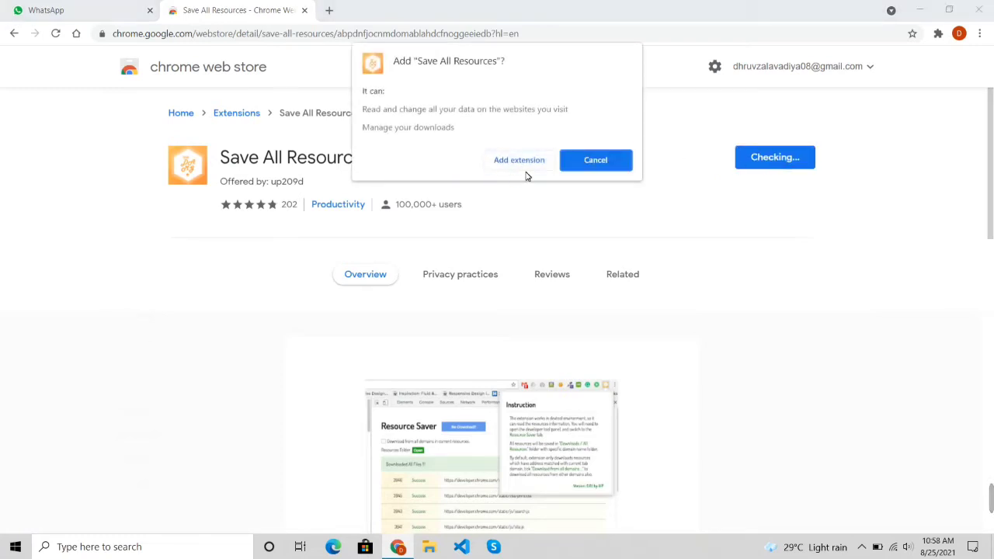
pyautogui.click(521, 159)
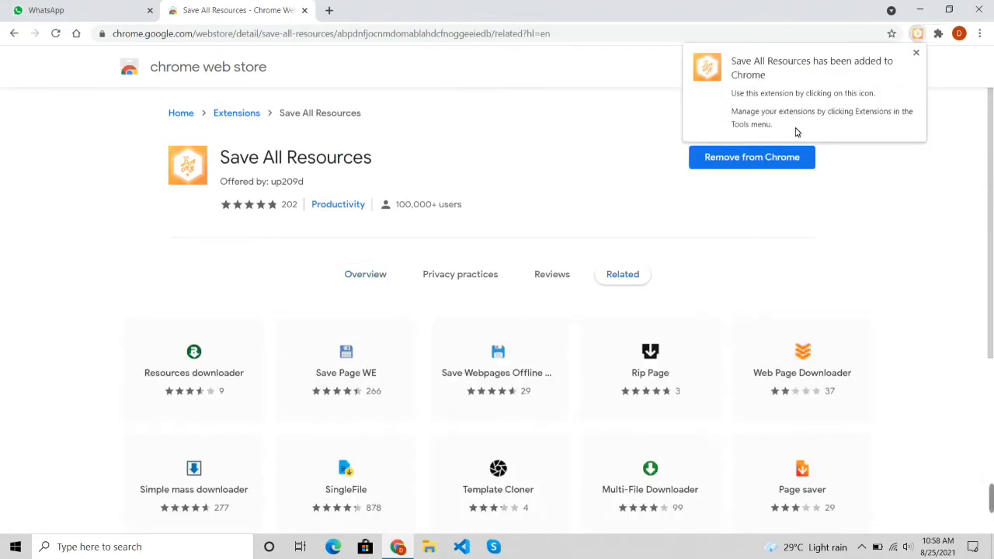
pyautogui.click(915, 54)
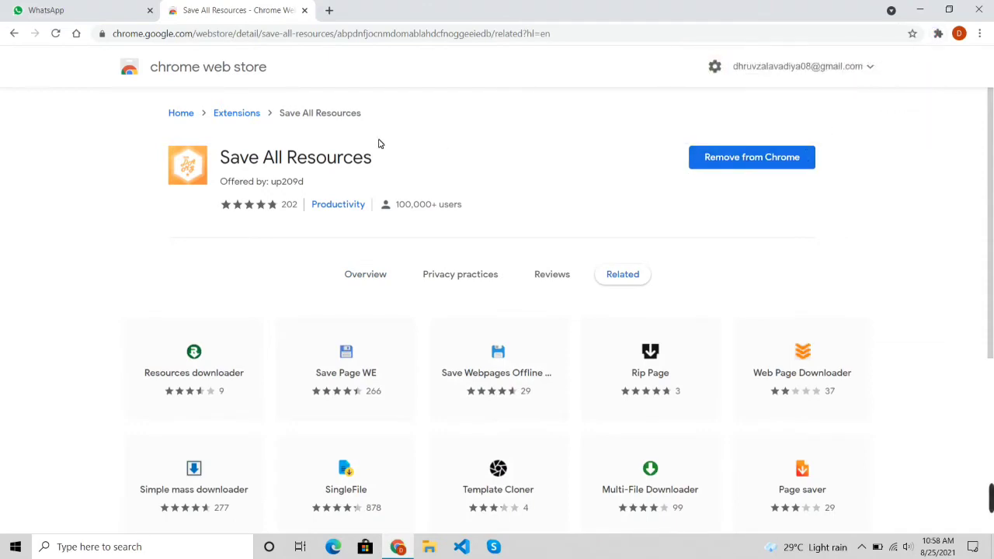
# - Open the website myhealthiestlife.in in a new tab
pyautogui.click(329, 10)
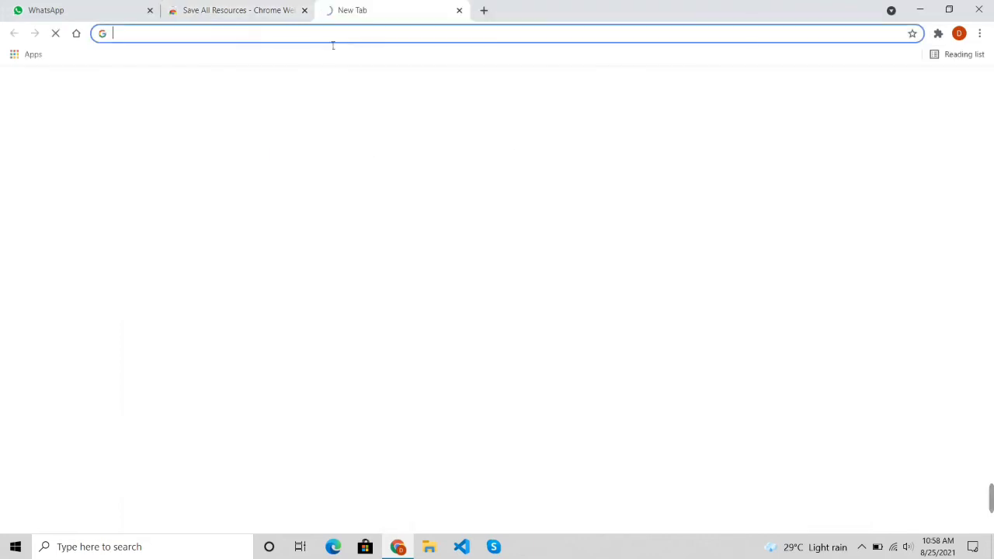
pyautogui.click(330, 35)
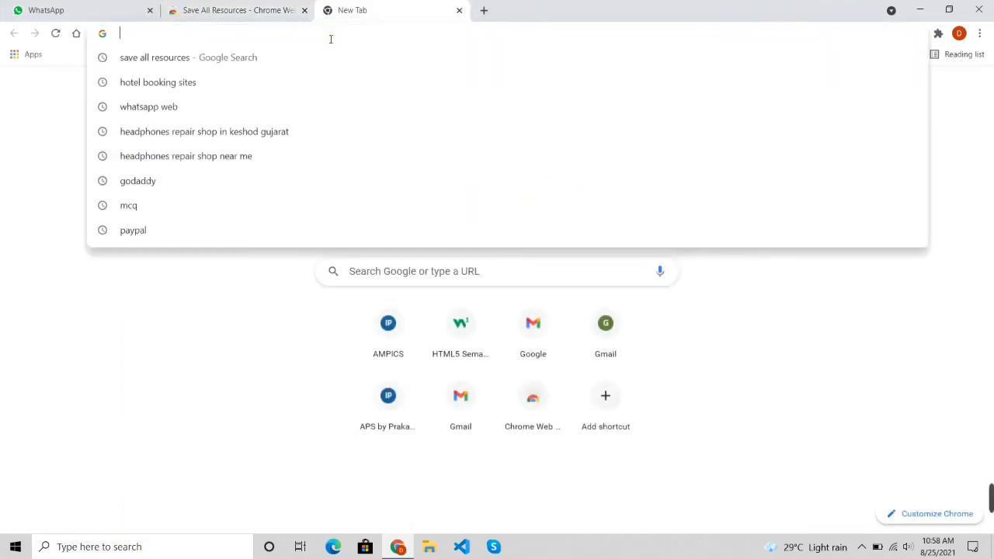
pyautogui.write('my')
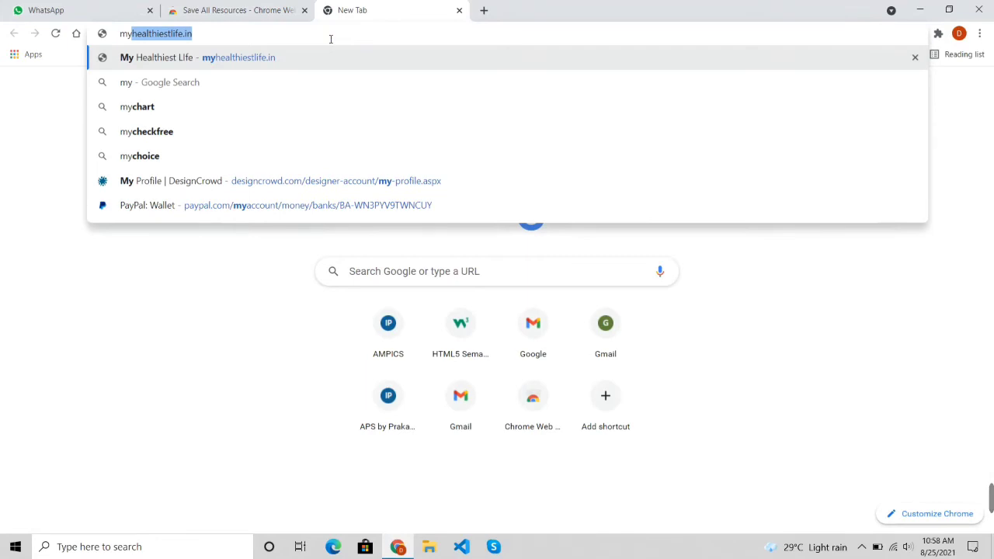
pyautogui.press('Right')
pyautogui.press('Return')
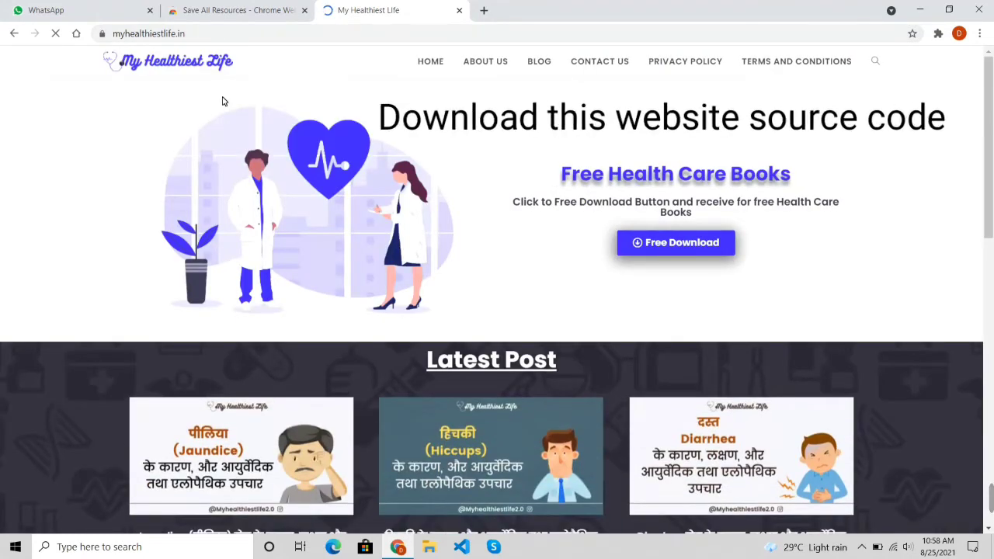
# - Look through the website's home page, from the header past the Latest Post section to Latest Products
pyautogui.scroll(-5, 160, 122)
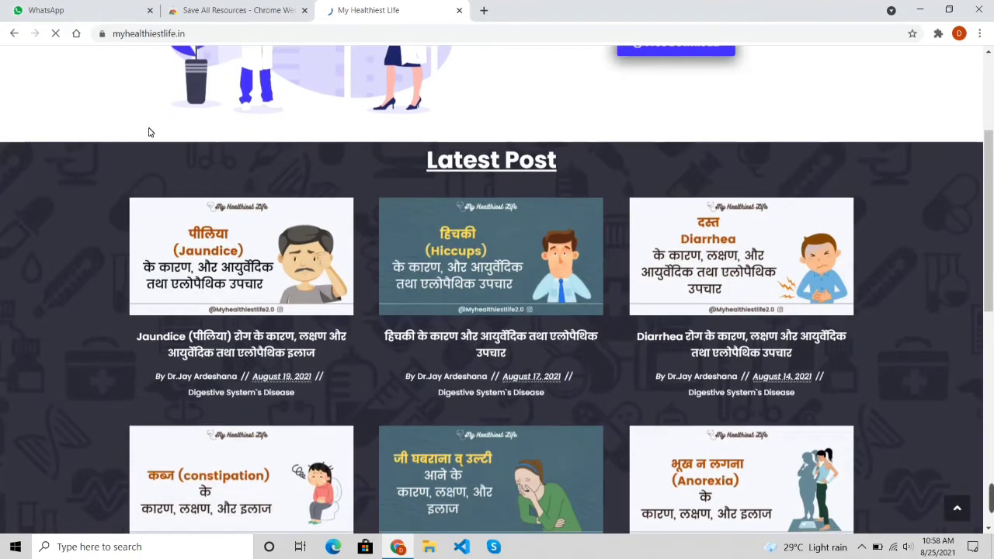
pyautogui.scroll(-5, 149, 132)
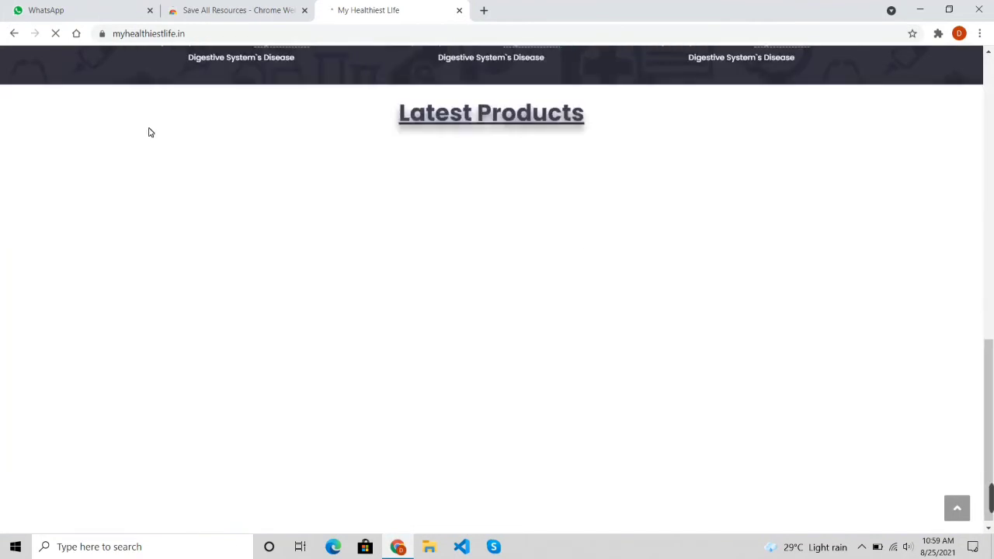
pyautogui.scroll(3, 151, 132)
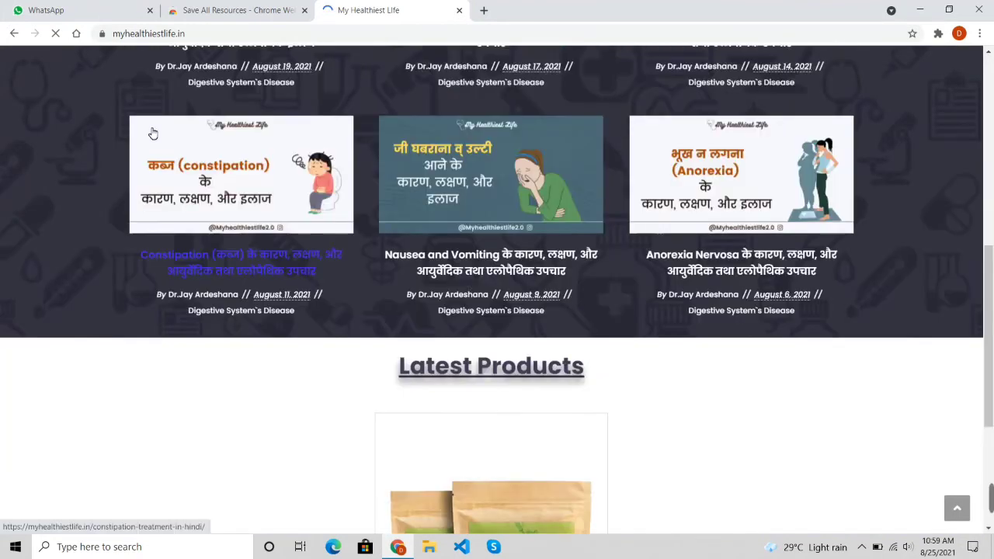
pyautogui.scroll(-1, 153, 133)
pyautogui.scroll(8, 150, 132)
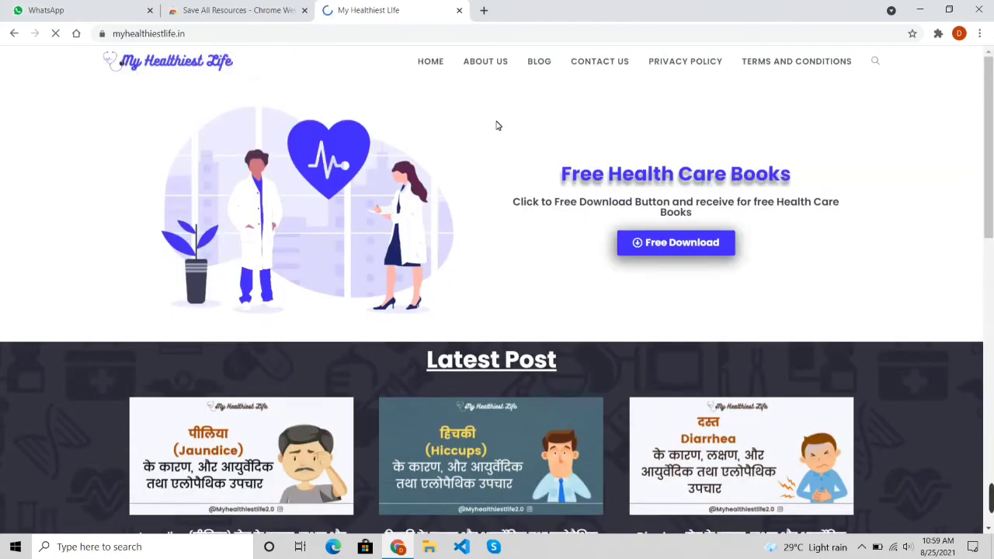
pyautogui.scroll(-1, 498, 126)
pyautogui.scroll(-9, 496, 127)
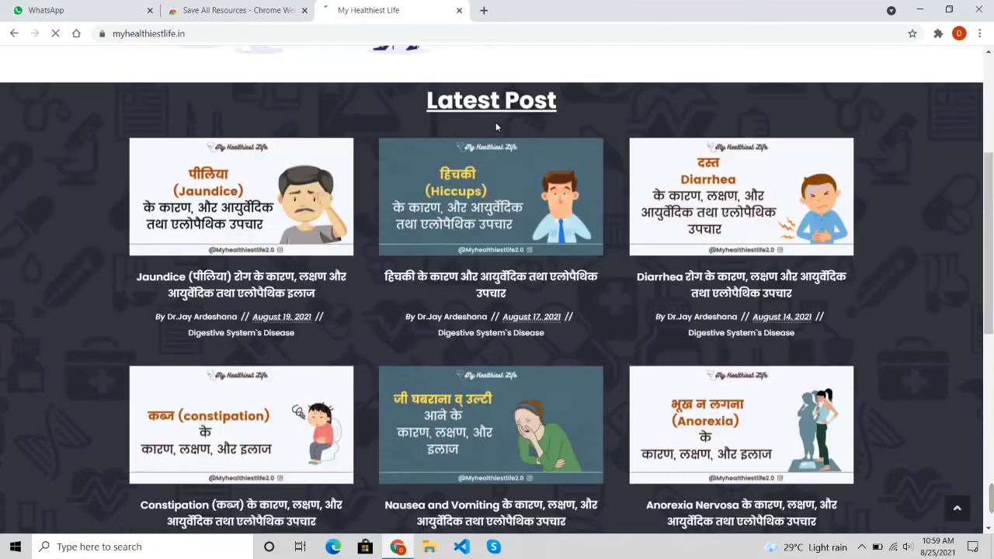
pyautogui.scroll(-5, 496, 127)
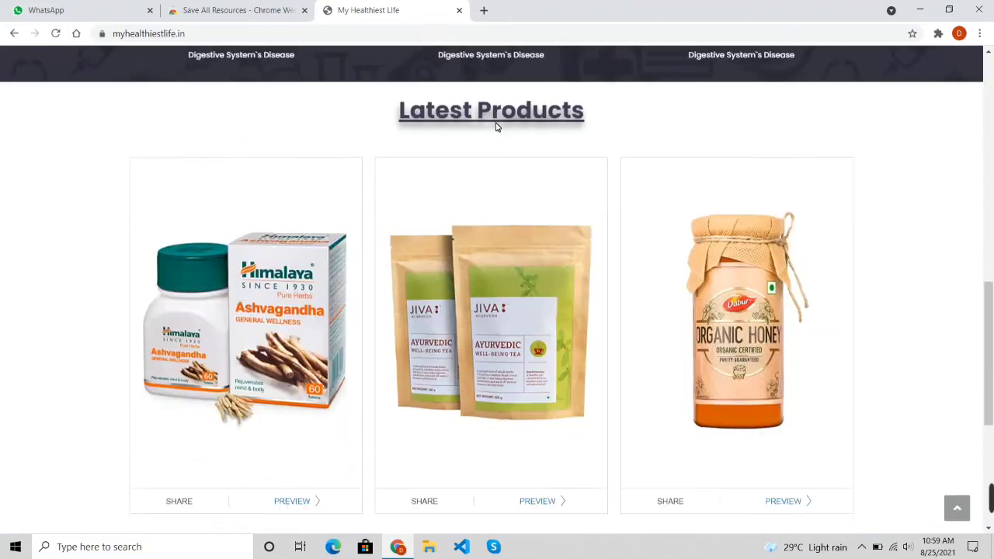
pyautogui.scroll(14, 498, 126)
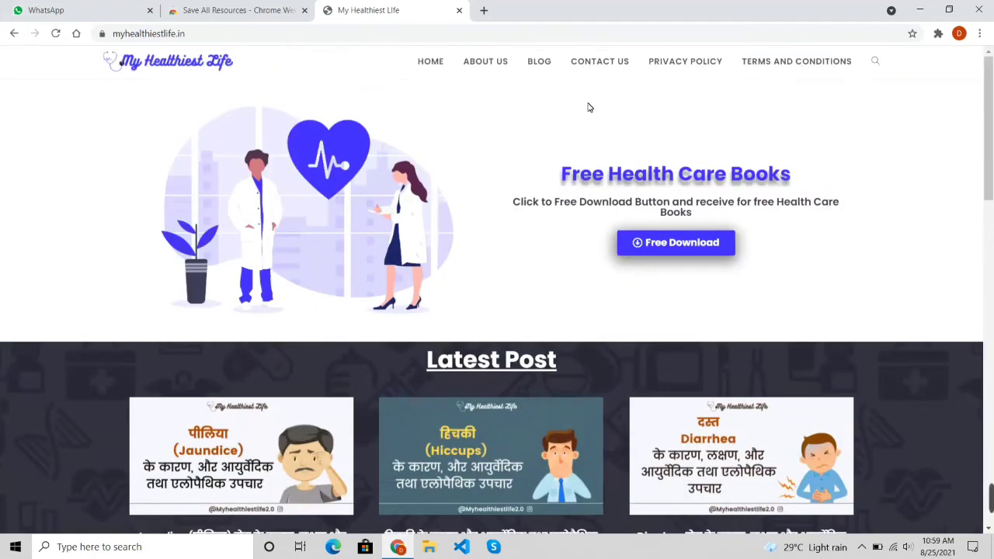
# - Open the developer tools by inspecting the home page, narrow the responsive preview to a width of 941 and widen the tools area
pyautogui.rightClick(476, 117)
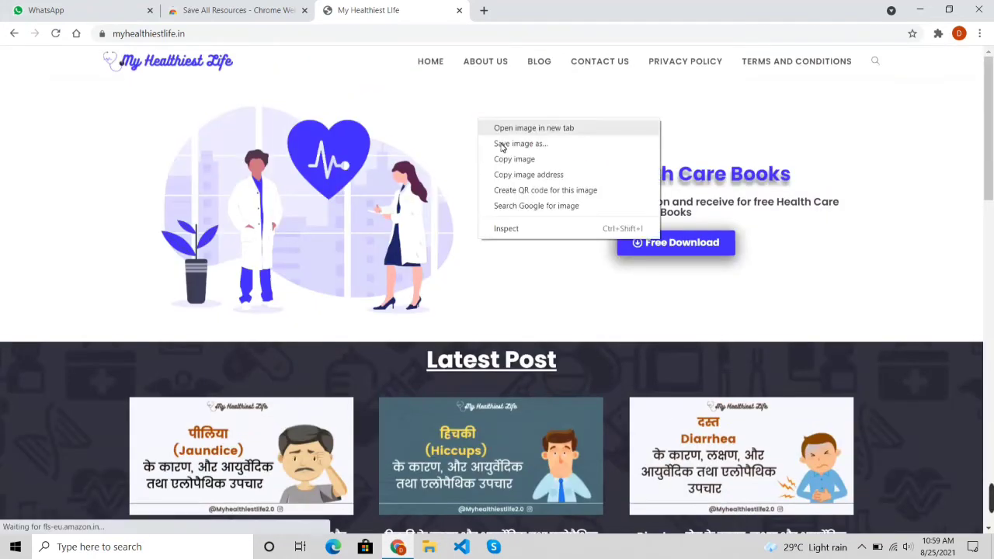
pyautogui.click(510, 234)
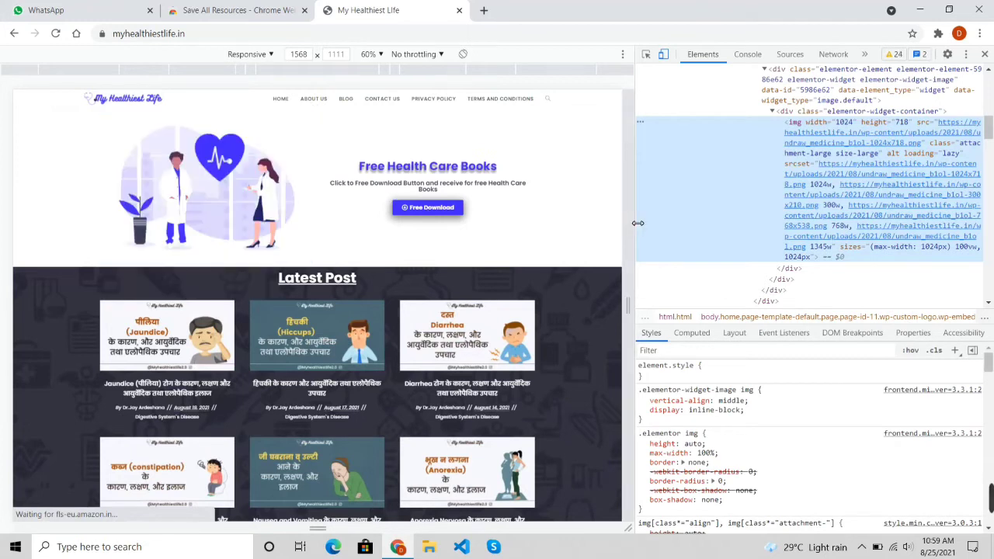
pyautogui.moveTo(626, 224); pyautogui.dragTo(506, 222)
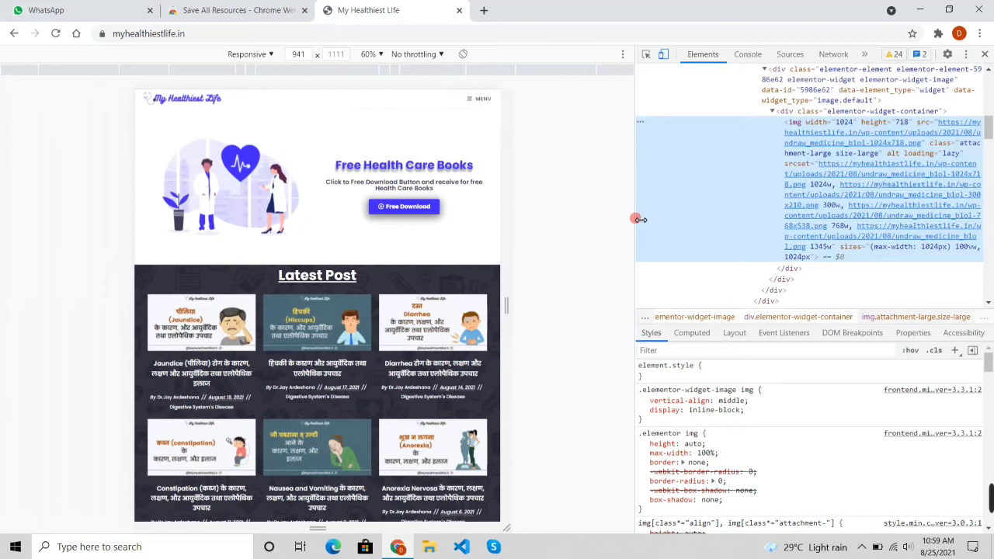
pyautogui.moveTo(638, 220); pyautogui.dragTo(565, 218)
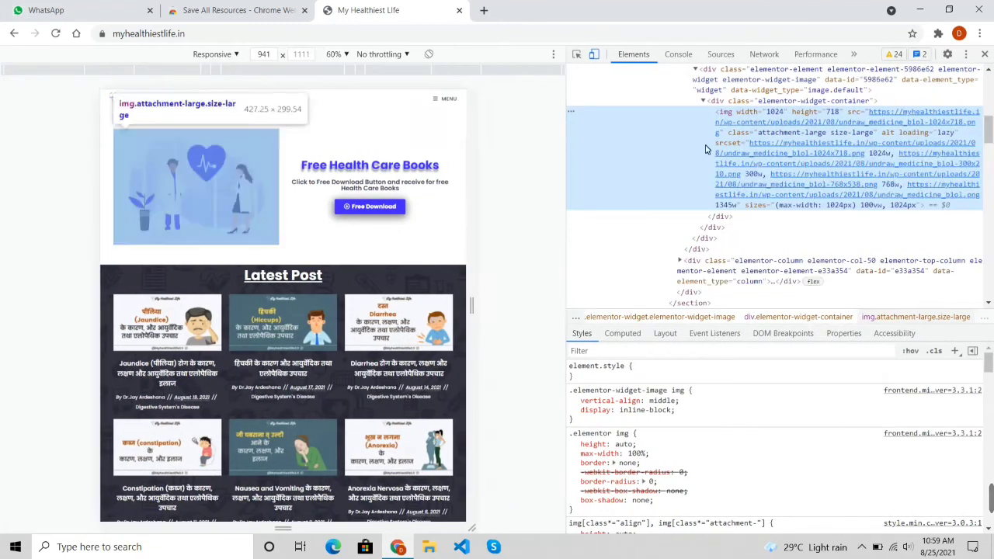
# - In ResourcesSaver, include all assets by XHR requests and, once the page has reloaded, save all of its resources
pyautogui.click(855, 56)
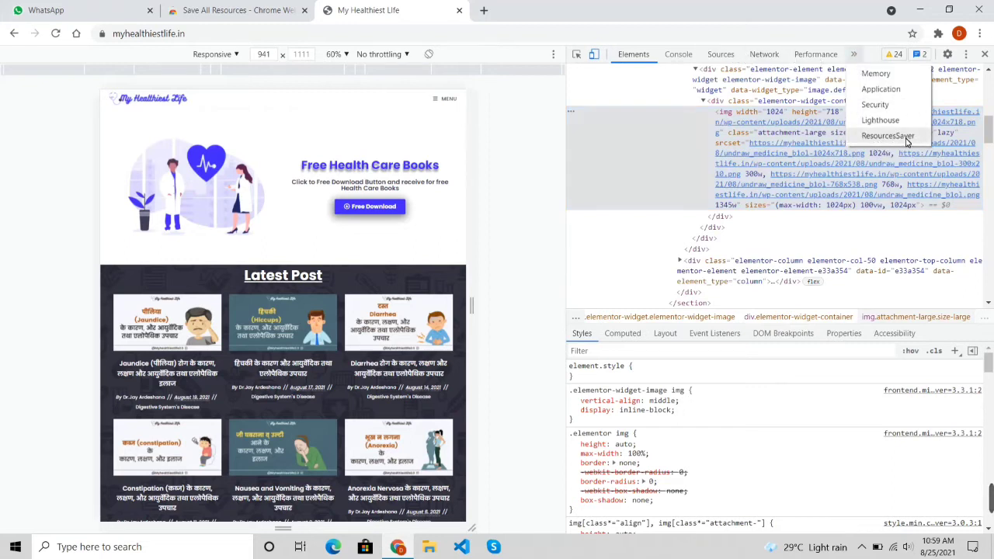
pyautogui.click(887, 137)
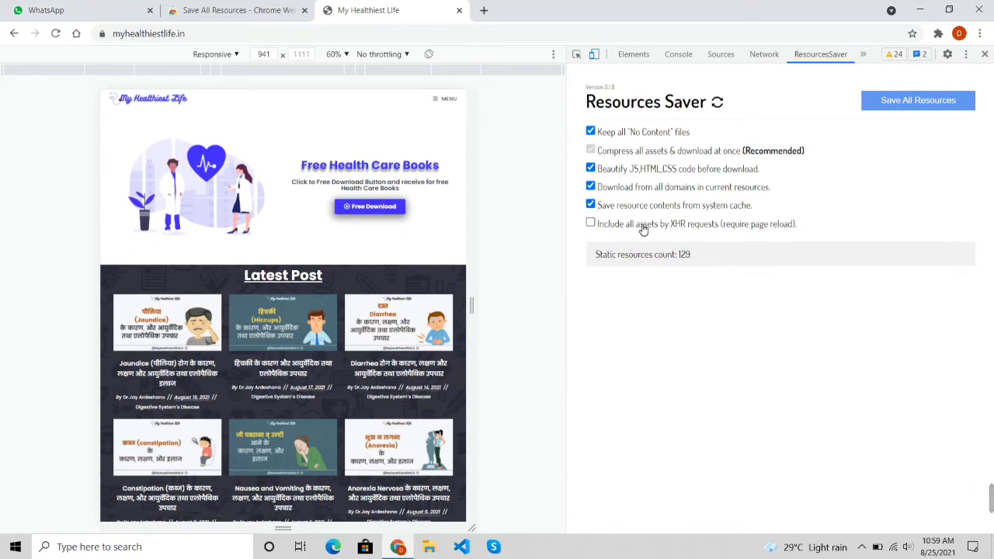
pyautogui.click(591, 224)
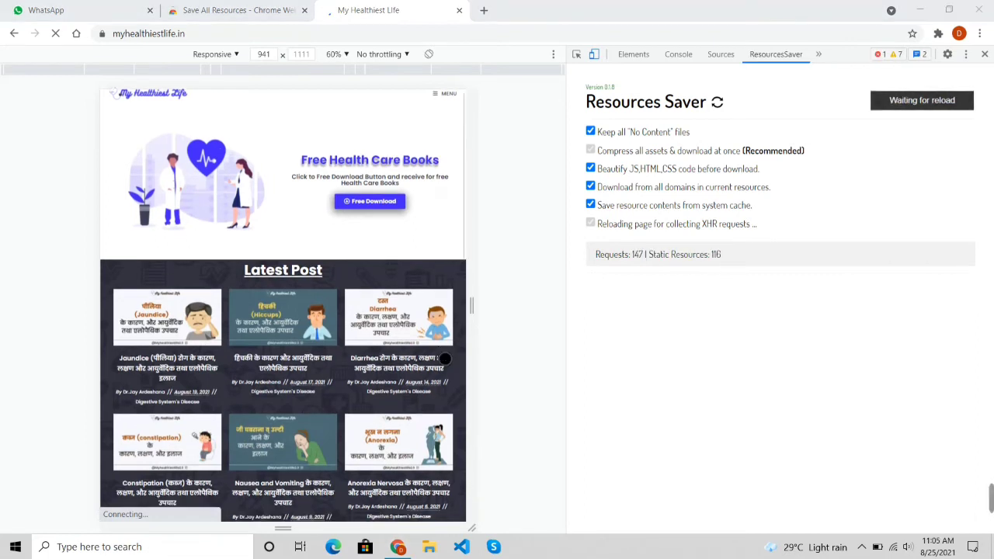
pyautogui.scroll(-5, 445, 359)
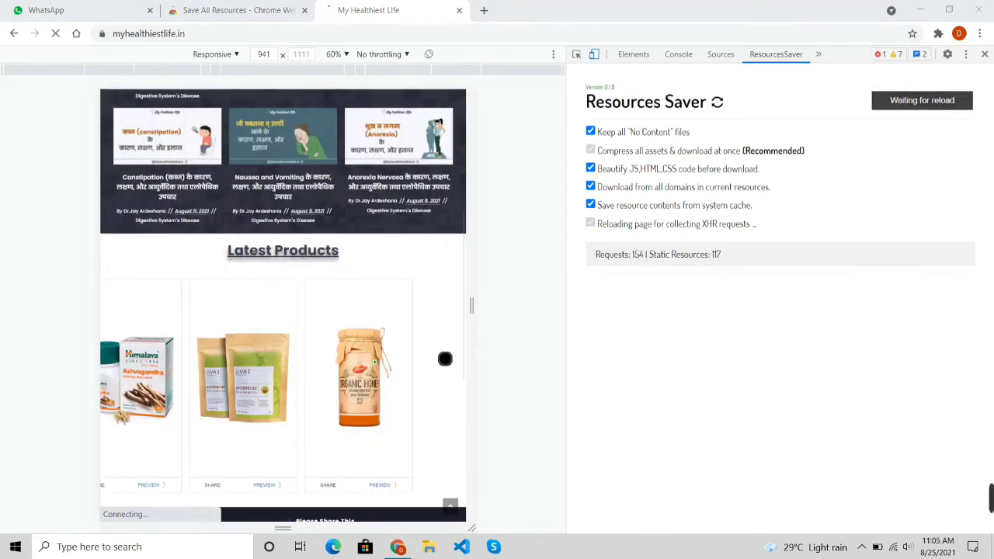
pyautogui.scroll(-5, 445, 359)
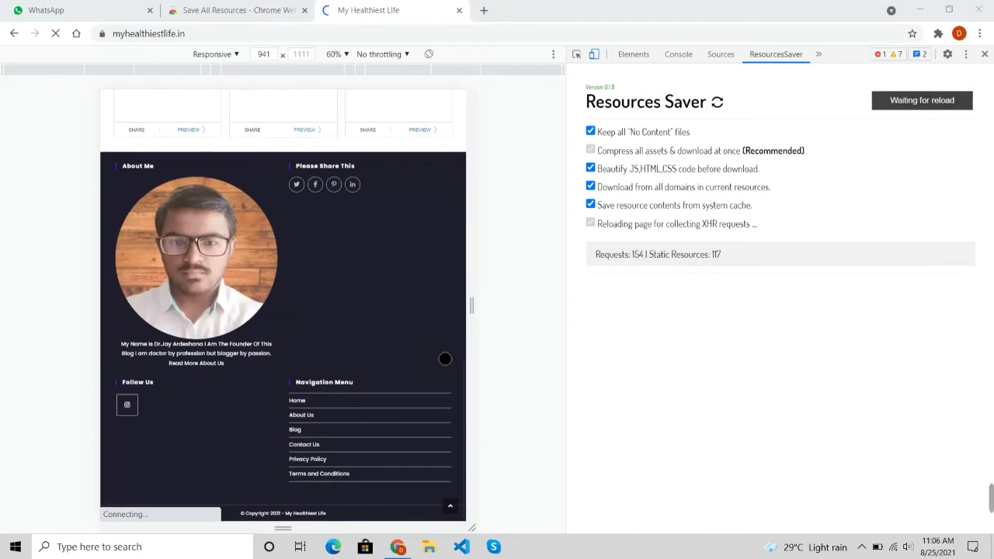
pyautogui.scroll(8, 445, 358)
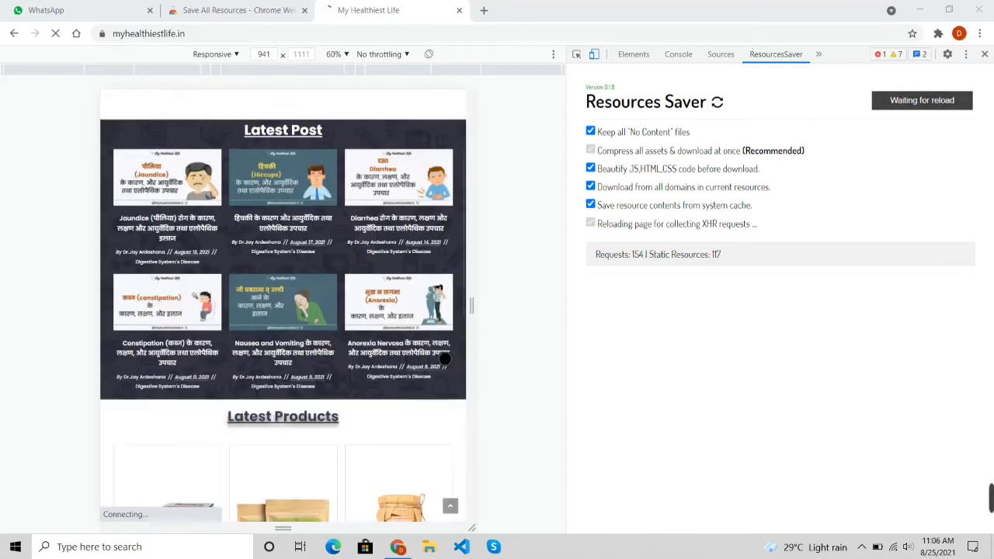
pyautogui.scroll(3, 445, 359)
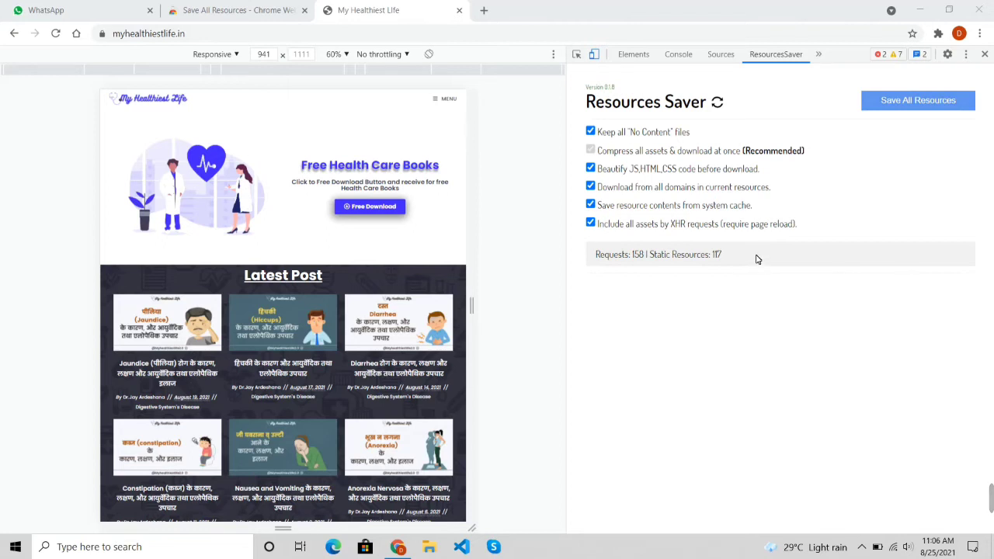
pyautogui.click(916, 113)
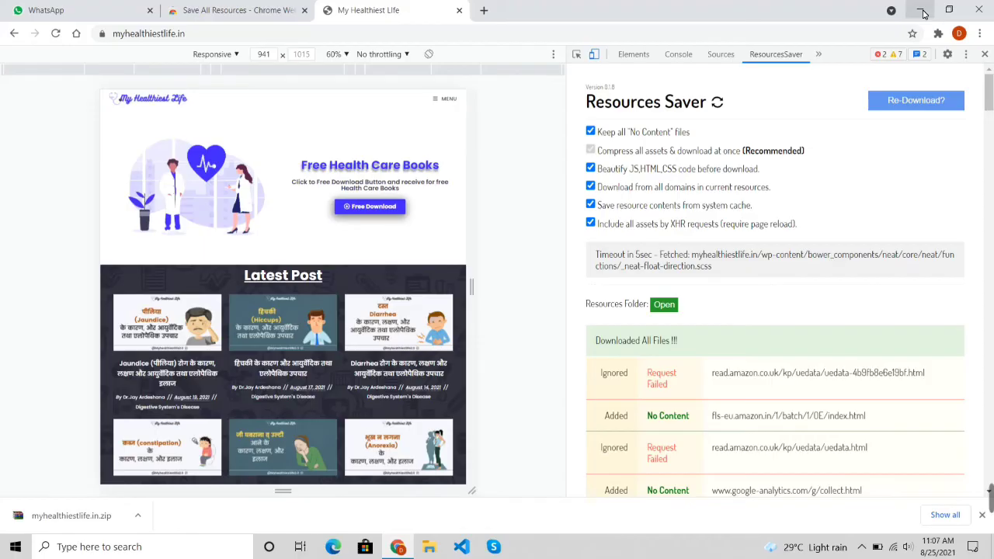
# - Minimize the browser and open This PC in File Explorer
pyautogui.click(920, 11)
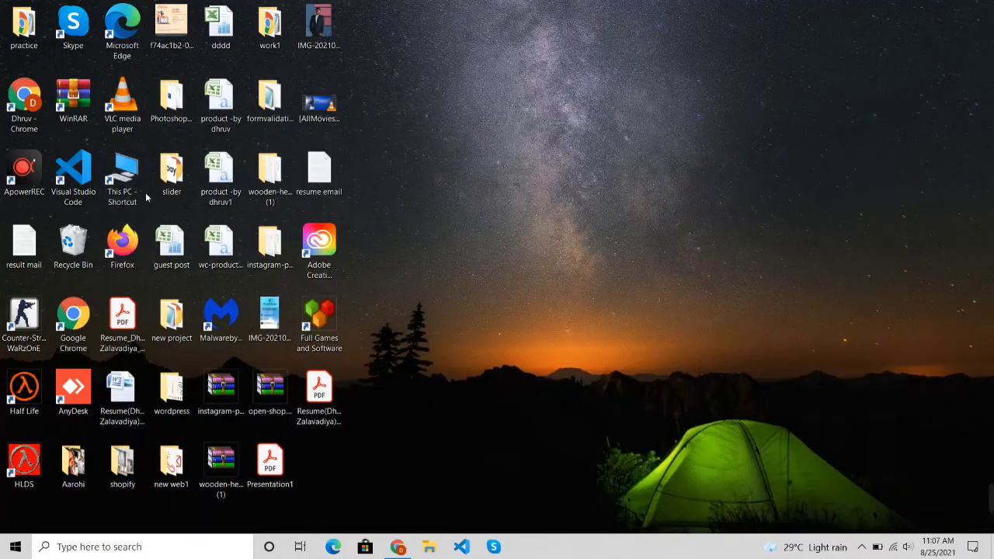
pyautogui.click(125, 191)
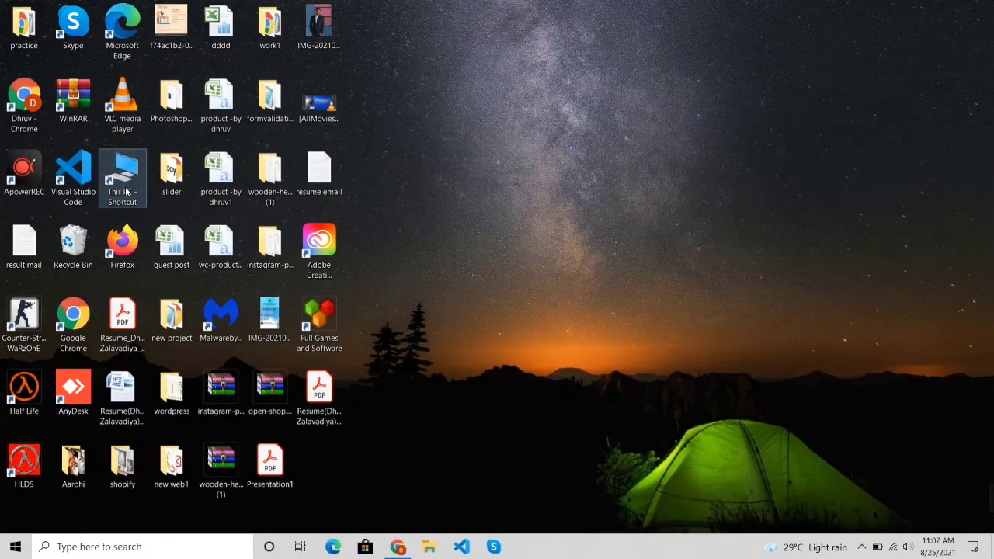
pyautogui.doubleClick(125, 191)
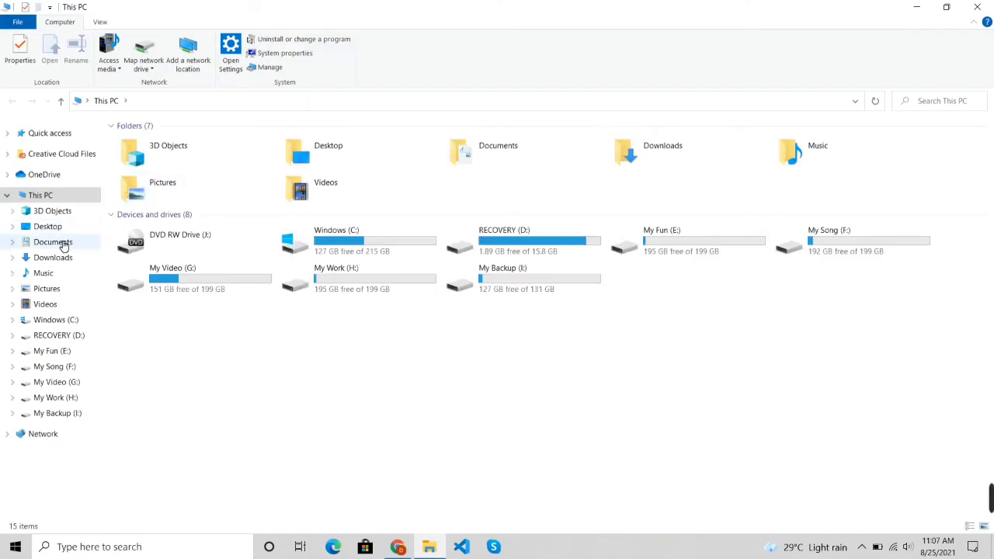
# - In Downloads, extract the myhealthiestlife.in ZIP archive to a folder of the same name and dismiss WinRAR's diagnostic messages
pyautogui.click(61, 262)
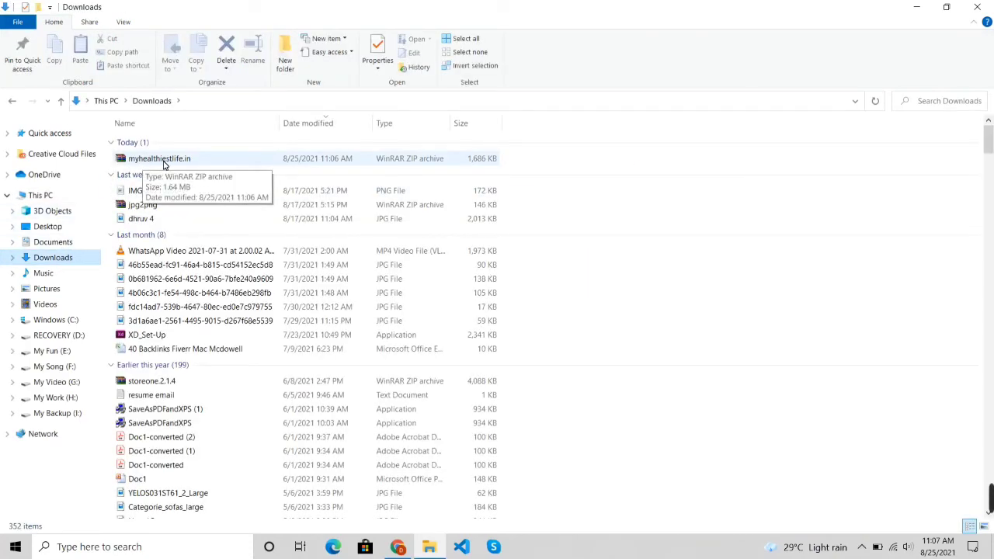
pyautogui.doubleClick(164, 164)
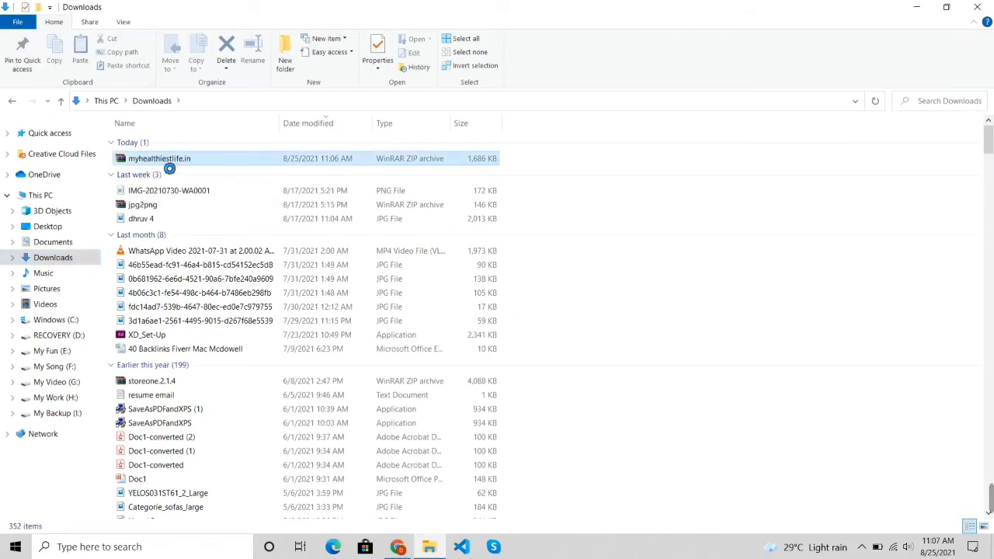
pyautogui.rightClick(164, 162)
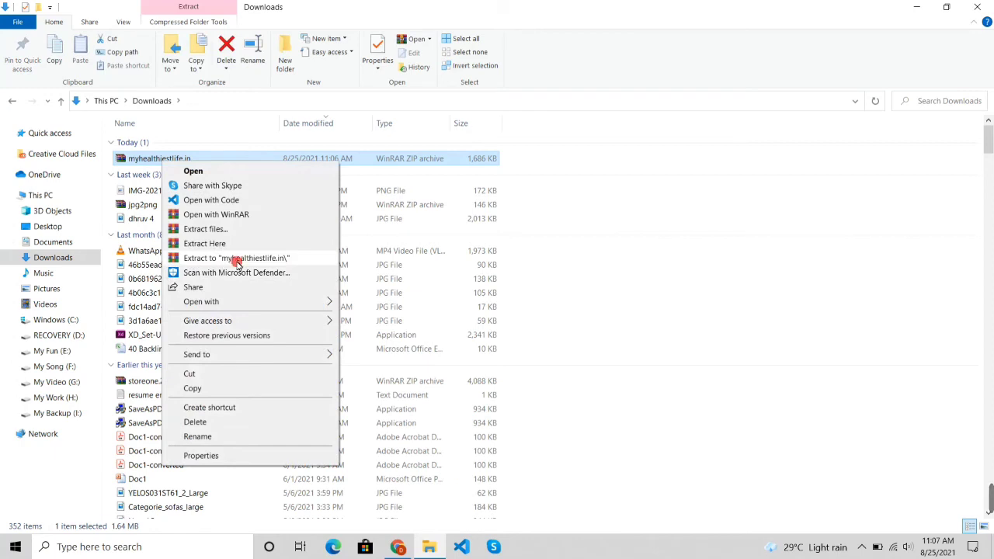
pyautogui.click(233, 260)
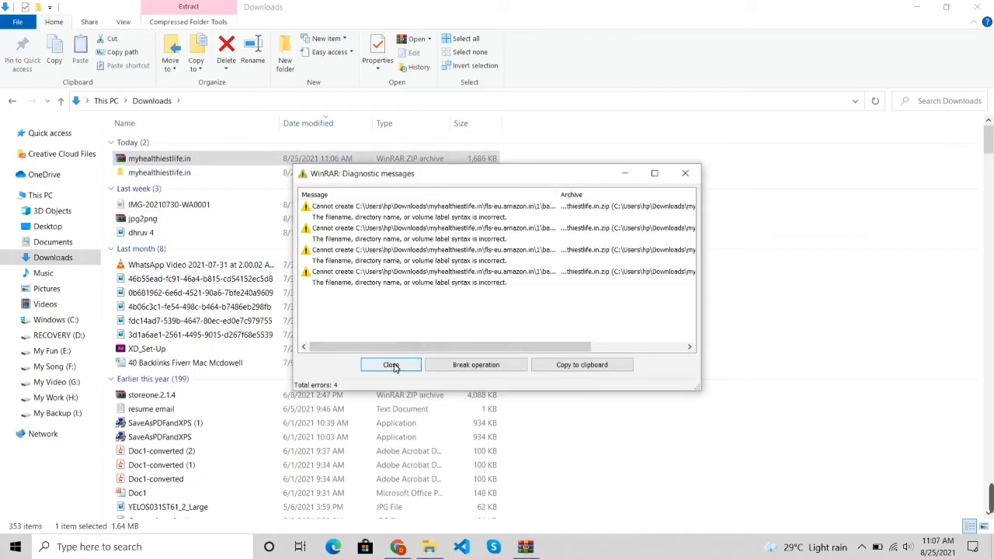
pyautogui.click(391, 365)
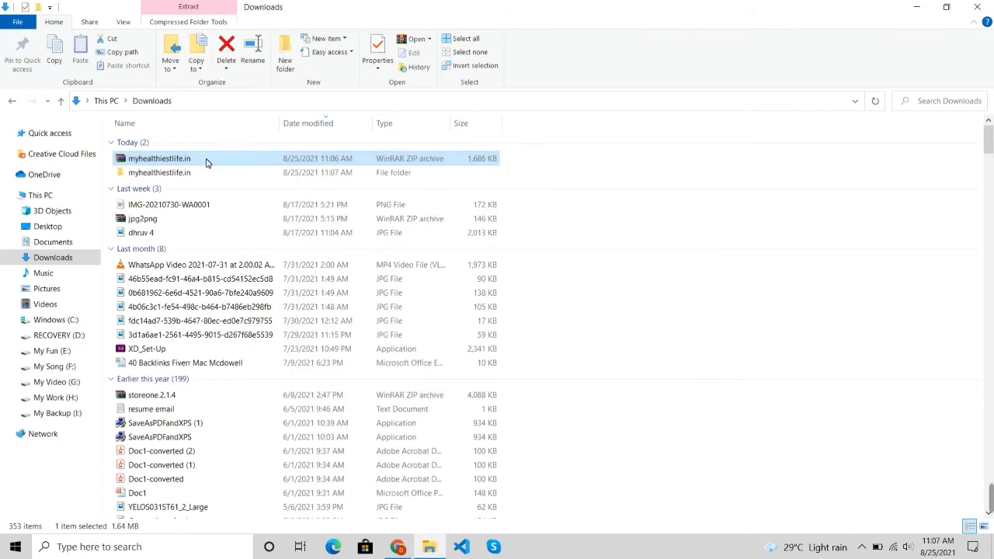
# - In the extracted myhealthiestlife.in folder, go into its myhealthiestlife.in subfolder and open the index HTML file in Chrome
pyautogui.click(170, 174)
pyautogui.doubleClick(170, 175)
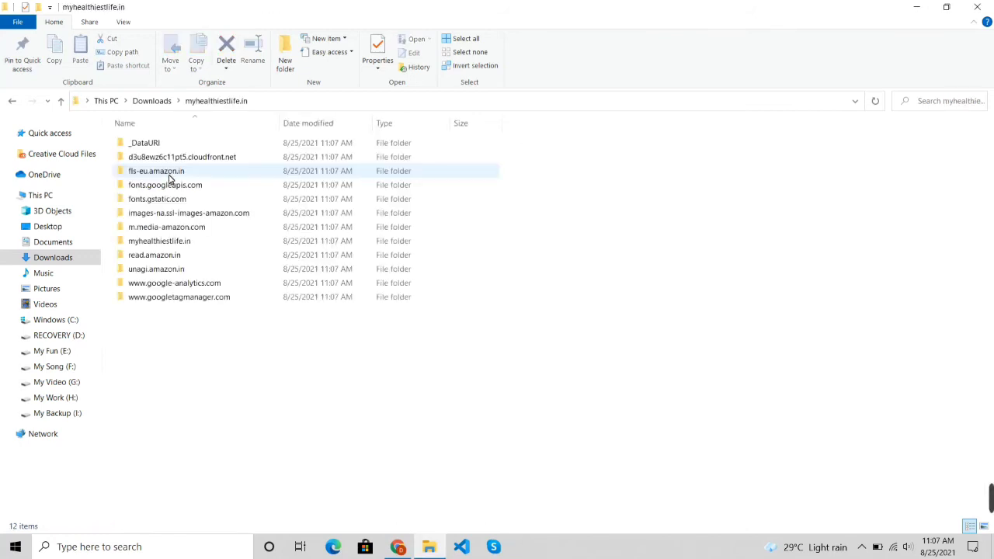
pyautogui.doubleClick(159, 243)
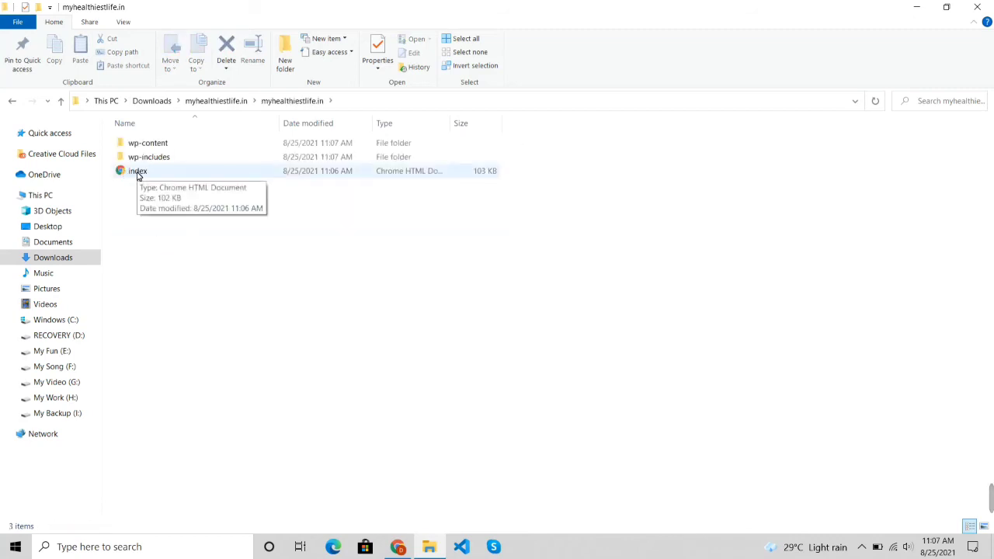
pyautogui.click(138, 175)
pyautogui.doubleClick(137, 172)
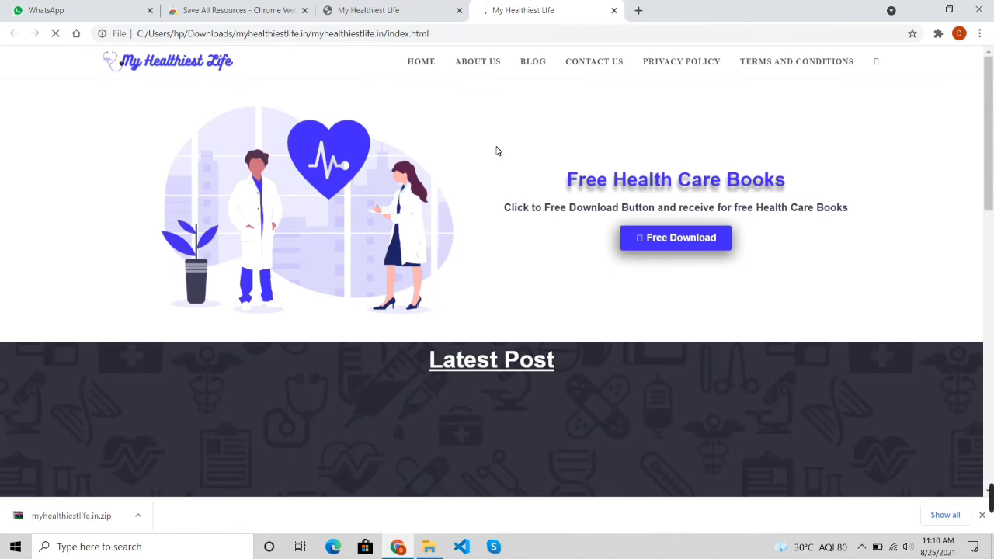
# - Look through the downloaded copy of the home page, from the header past Latest Post and Latest Products to the footer
pyautogui.scroll(-1, 496, 151)
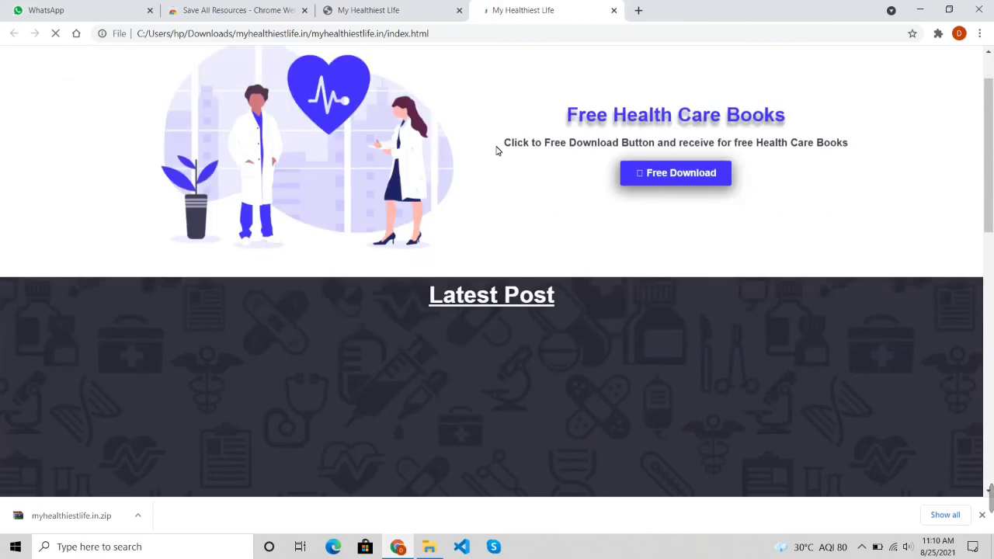
pyautogui.scroll(1, 497, 150)
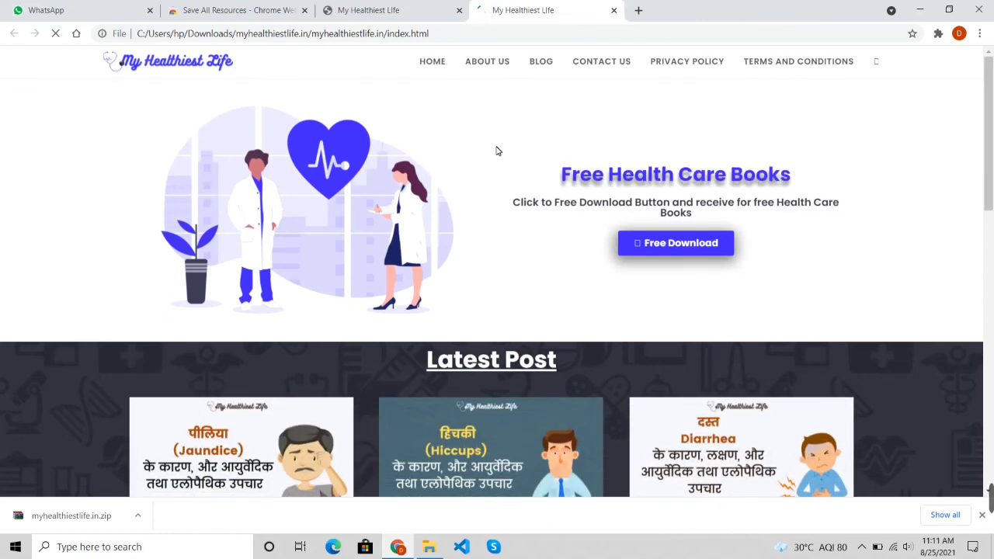
pyautogui.scroll(-3, 497, 151)
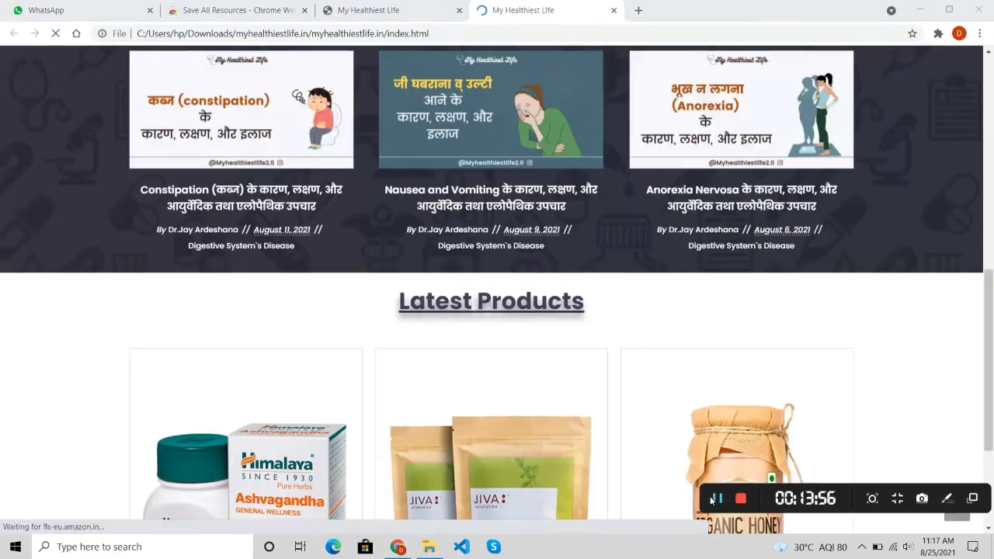
pyautogui.scroll(-2, 483, 446)
pyautogui.scroll(-1, 483, 446)
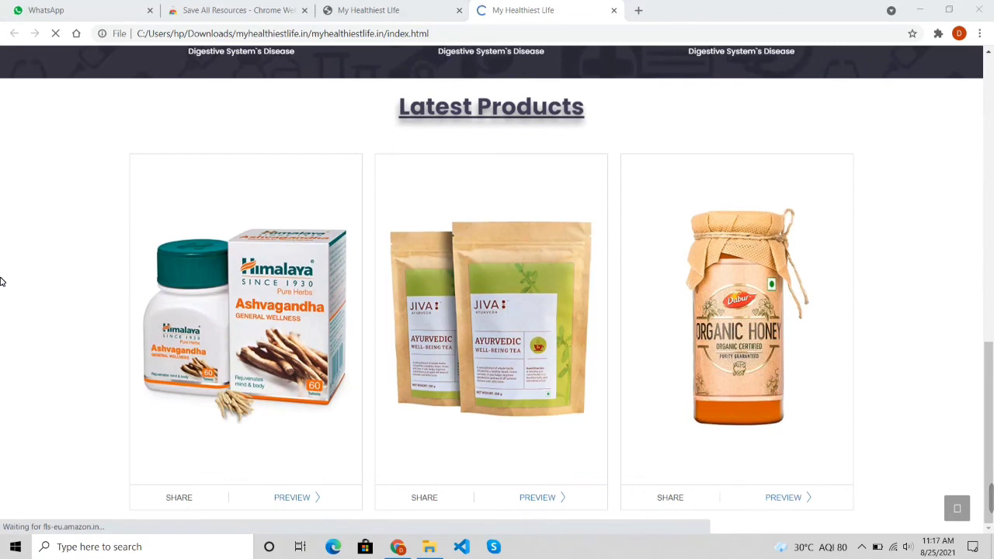
pyautogui.scroll(8, 1, 281)
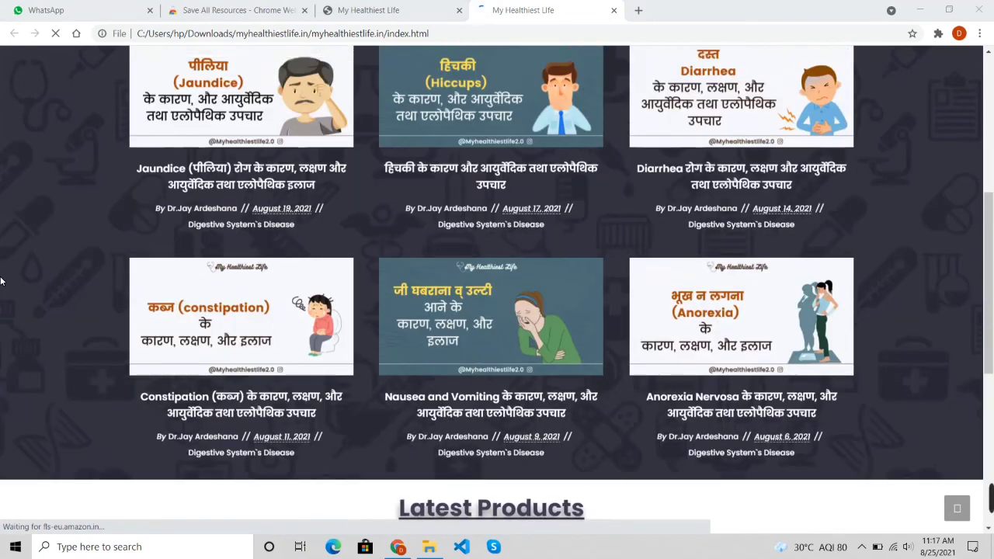
pyautogui.scroll(-7, 1, 281)
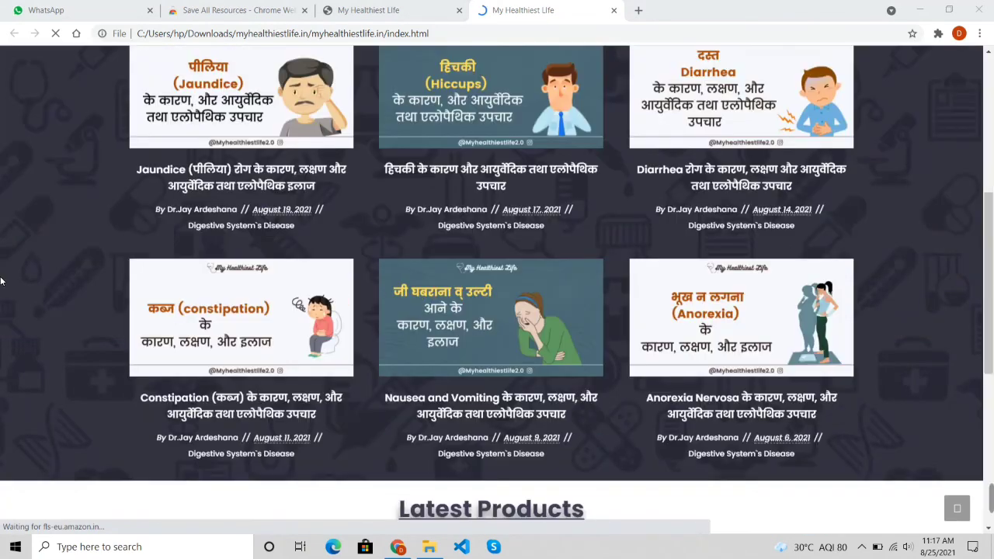
pyautogui.scroll(-3, 1, 281)
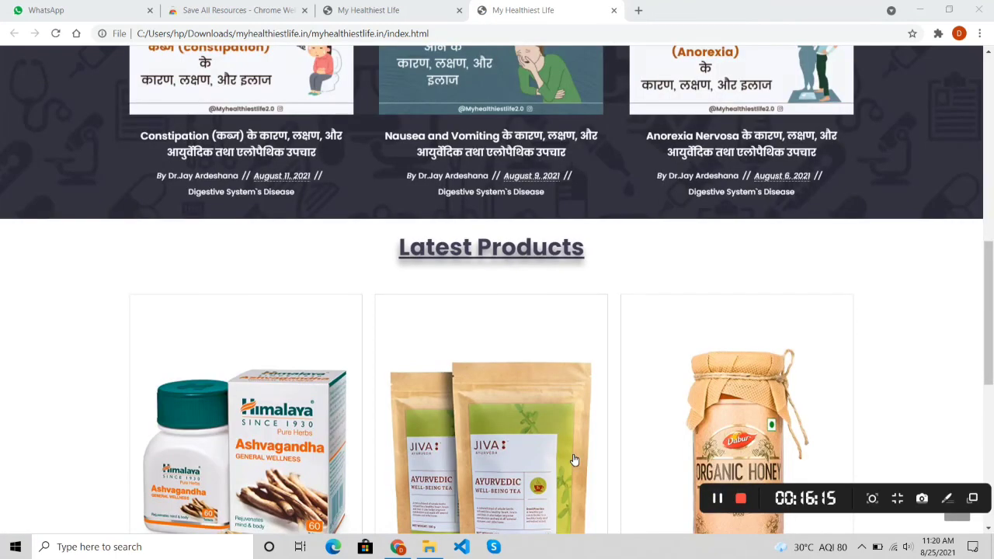
pyautogui.scroll(-5, 572, 459)
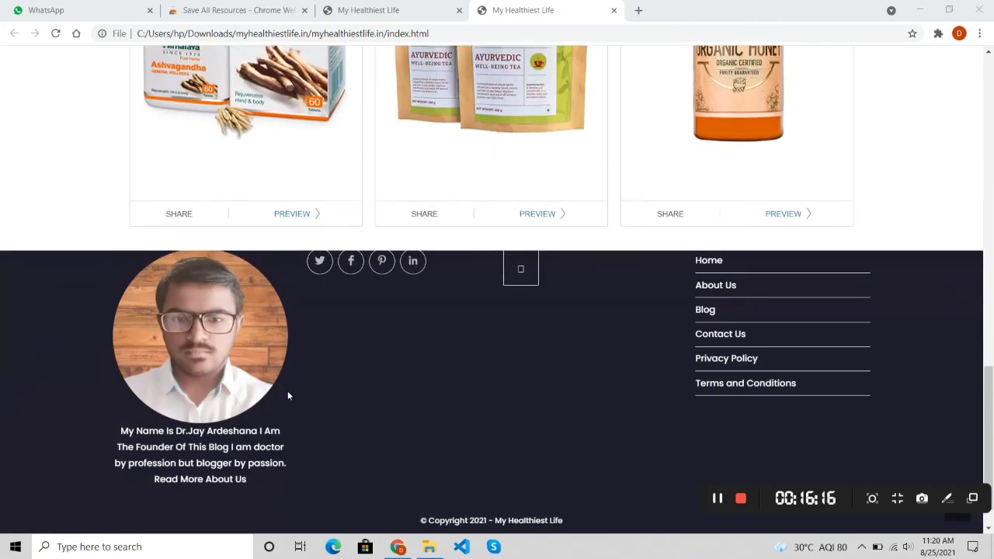
pyautogui.scroll(20, 287, 396)
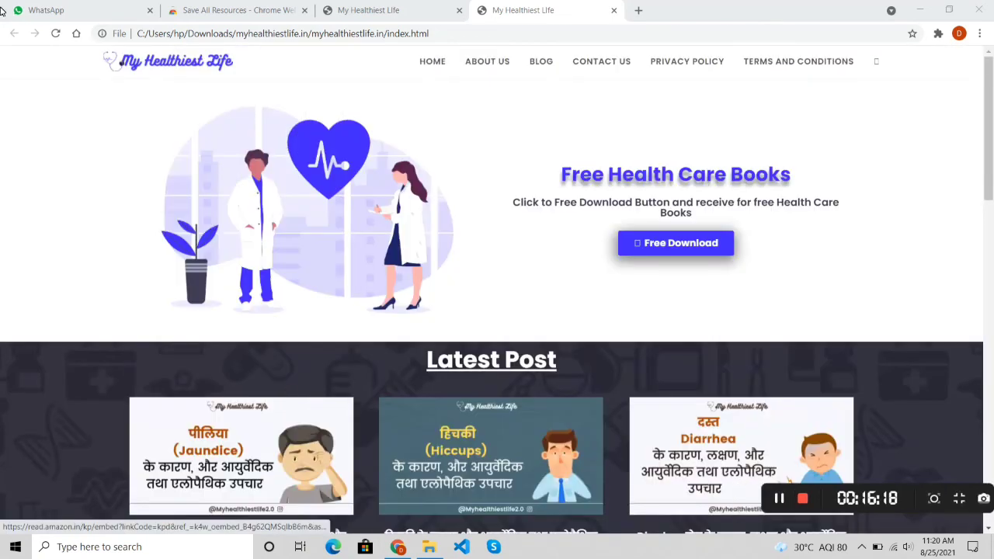
# - Compare the live myhealthiestlife.in home page with the local index.html copy, viewing each from header to footer
pyautogui.click(353, 10)
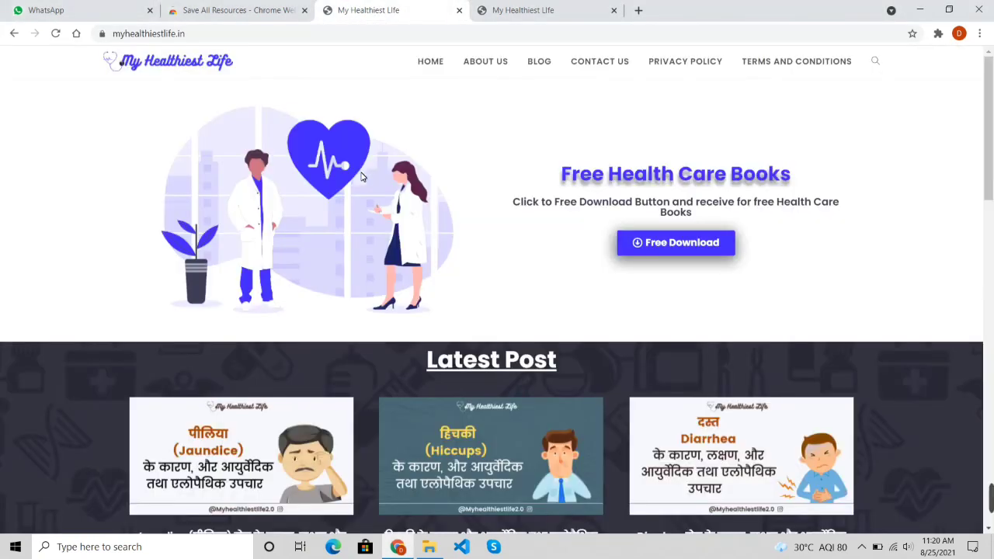
pyautogui.scroll(-15, 363, 176)
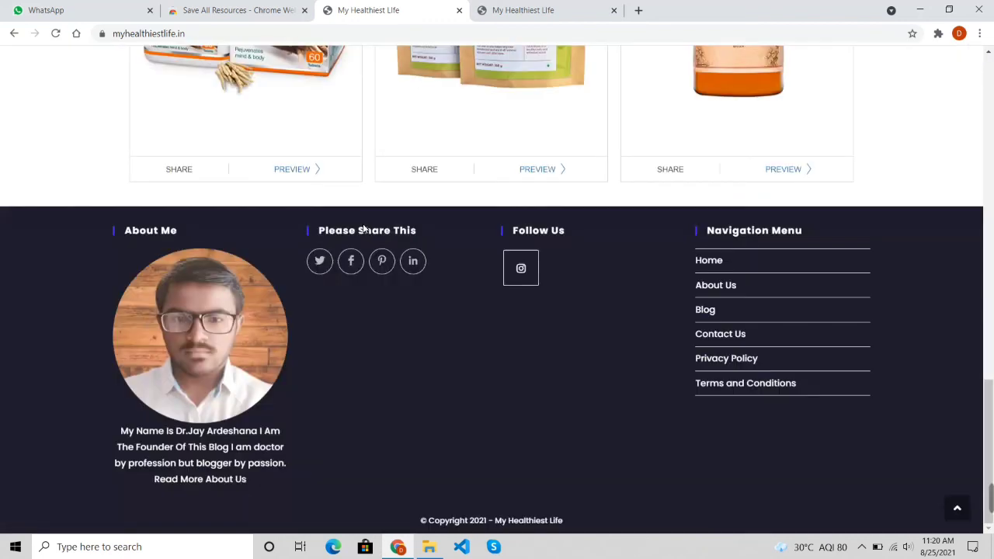
pyautogui.scroll(15, 365, 226)
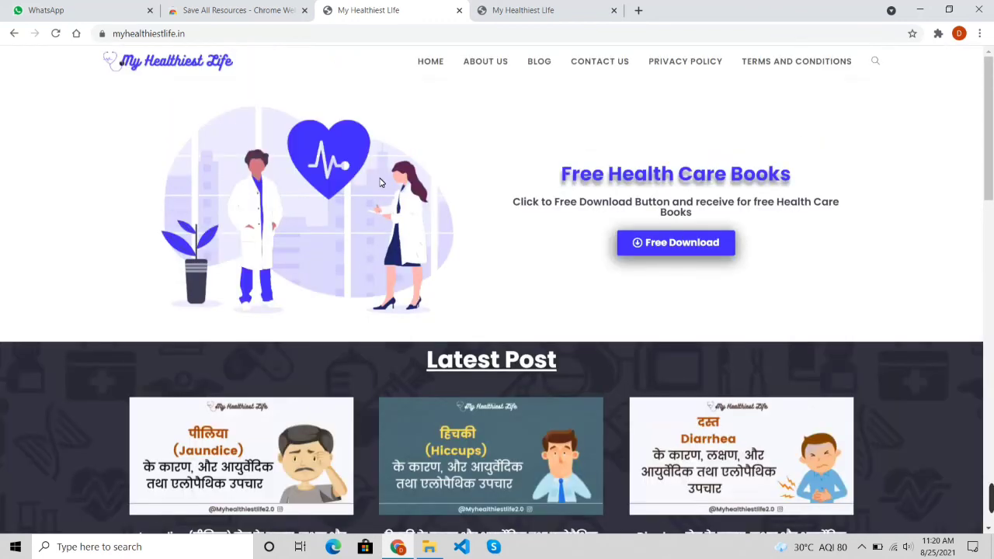
pyautogui.click(483, 8)
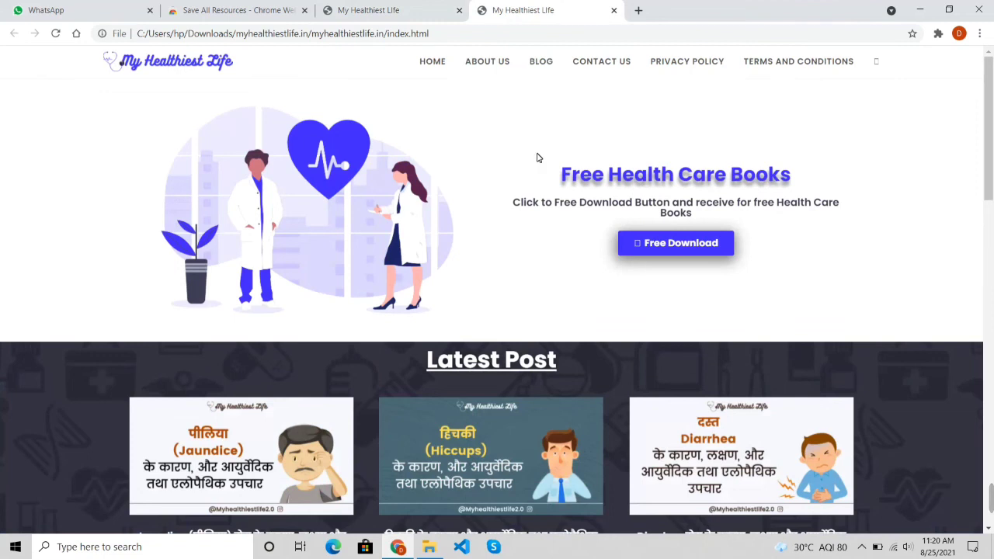
pyautogui.scroll(-15, 537, 158)
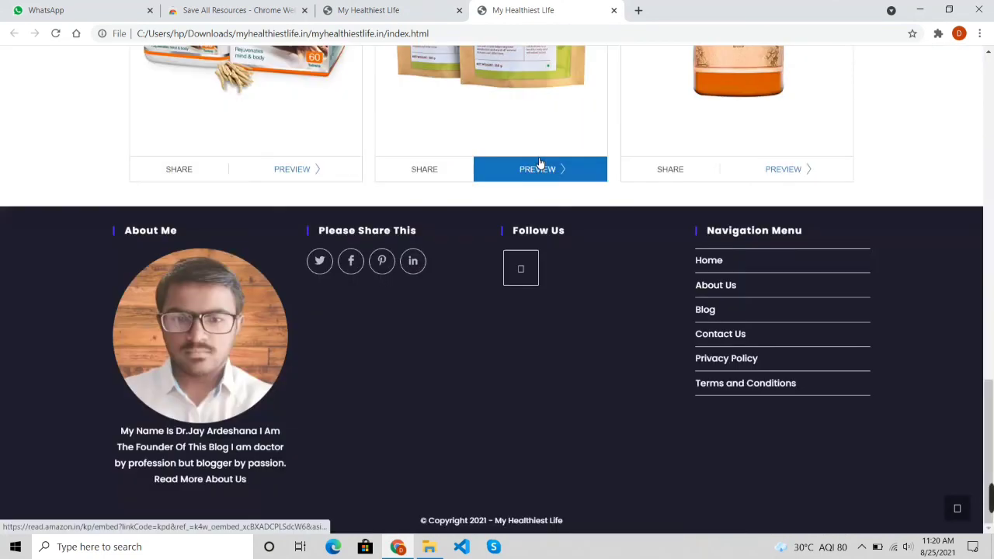
pyautogui.scroll(15, 539, 163)
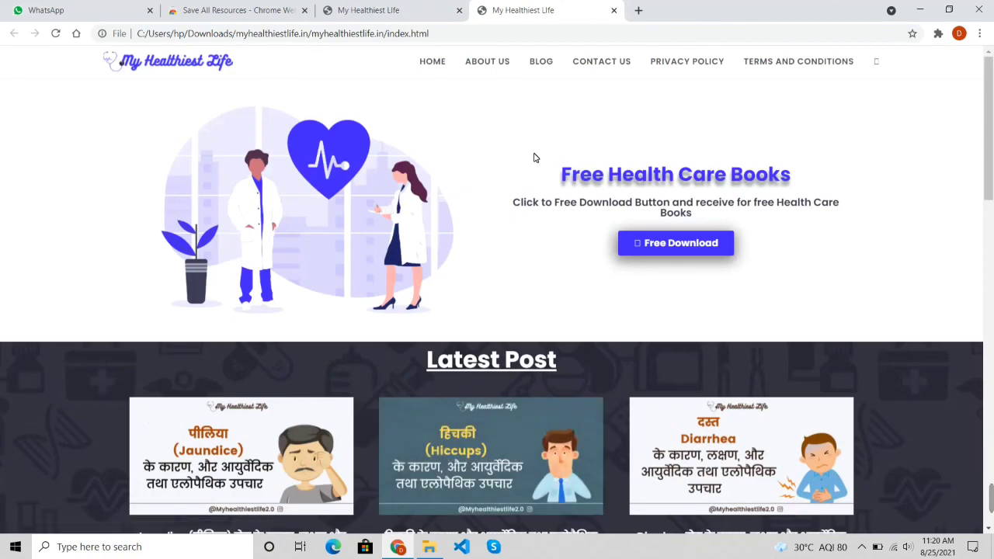
# - Minimize the browser and File Explorer windows to show the desktop
pyautogui.click(920, 10)
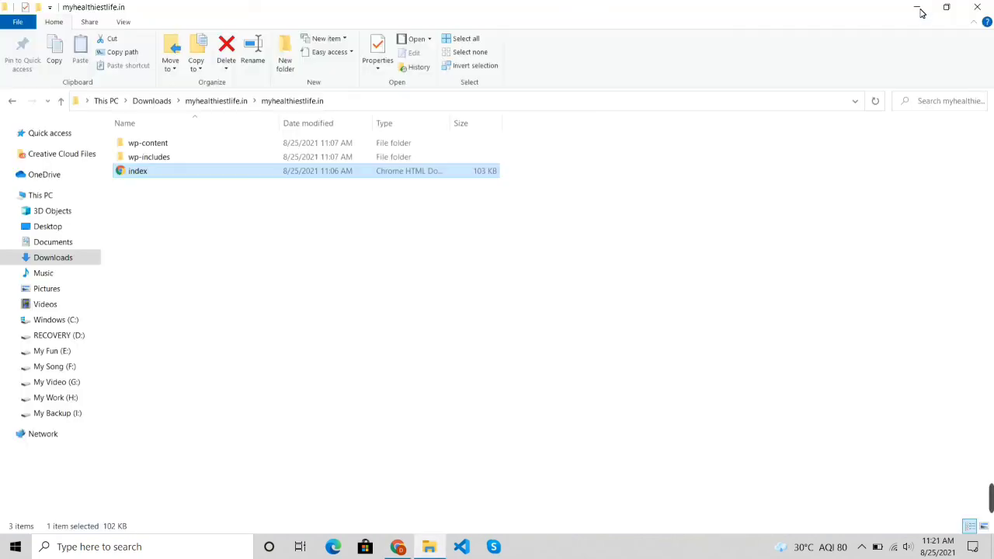
pyautogui.click(917, 10)
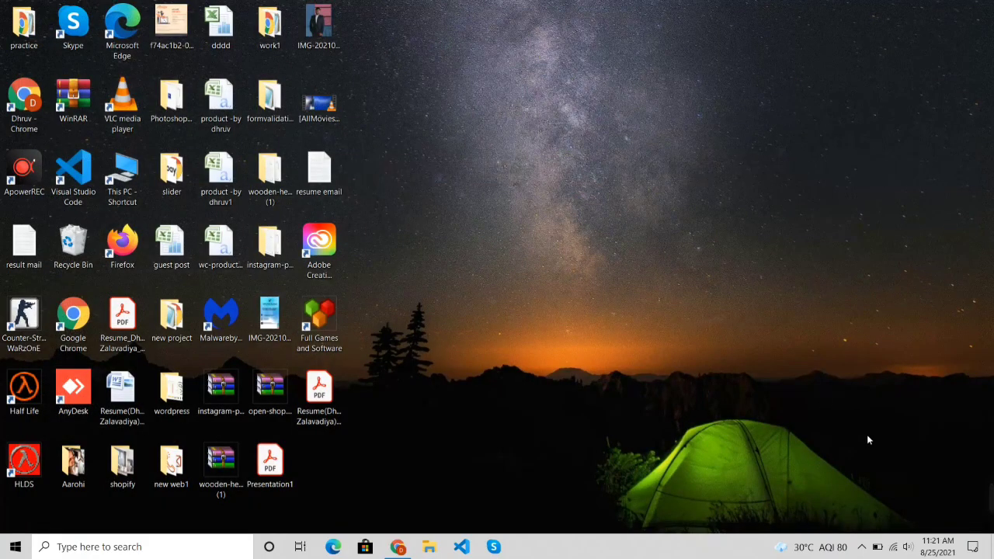
pyautogui.moveTo(976, 498)
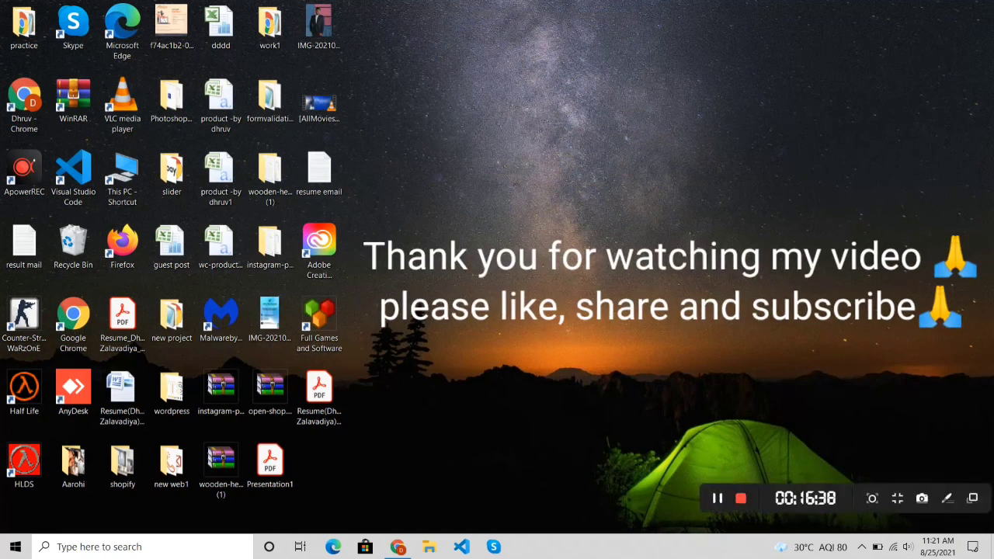